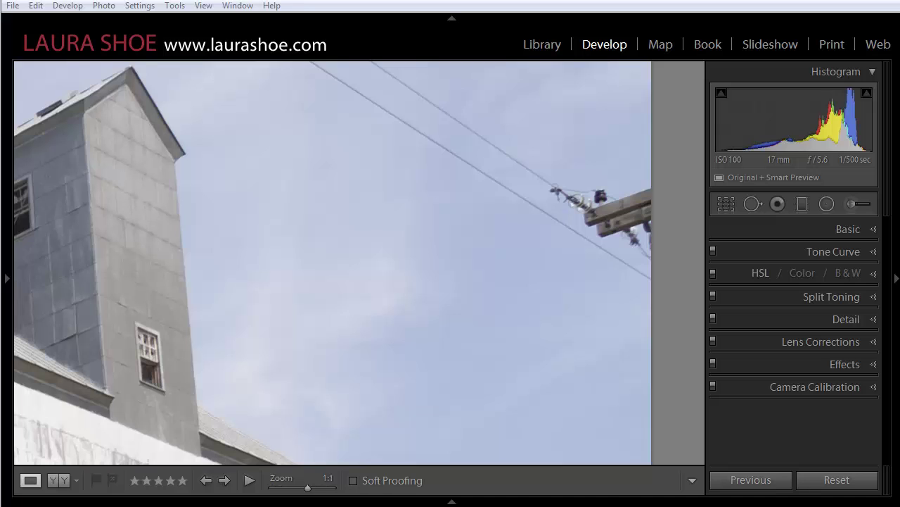
Step: Heal the wire hardware at the sky's right edge with a size-76 spot sampled from open sky
left_click(751, 203)
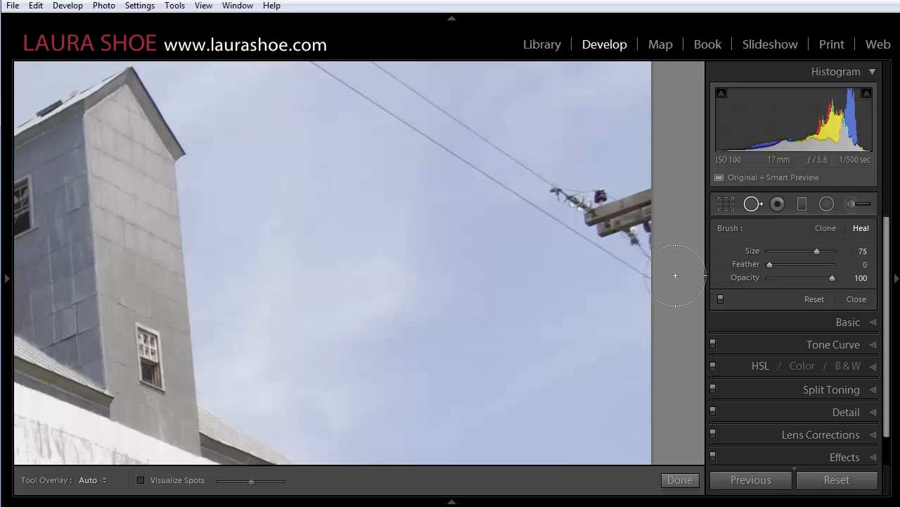
scroll(675, 275, "up", 1)
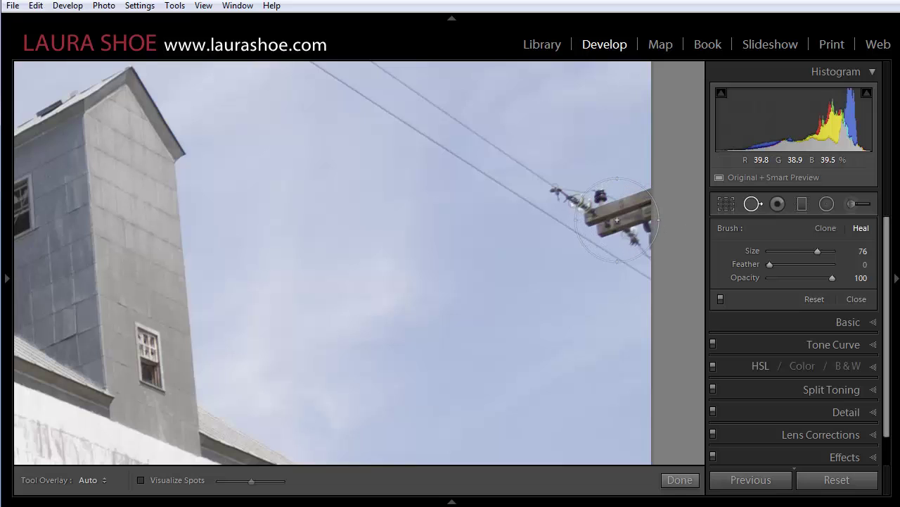
scroll(623, 210, "up", 1)
left_click(619, 218)
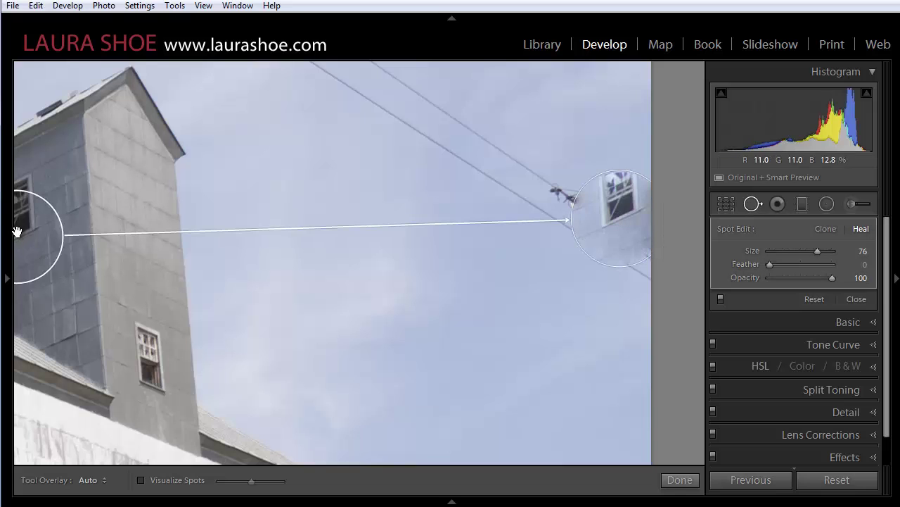
mouse_move(93, 248)
left_mouse_down()
mouse_move(499, 297)
mouse_move(490, 295)
left_mouse_up()
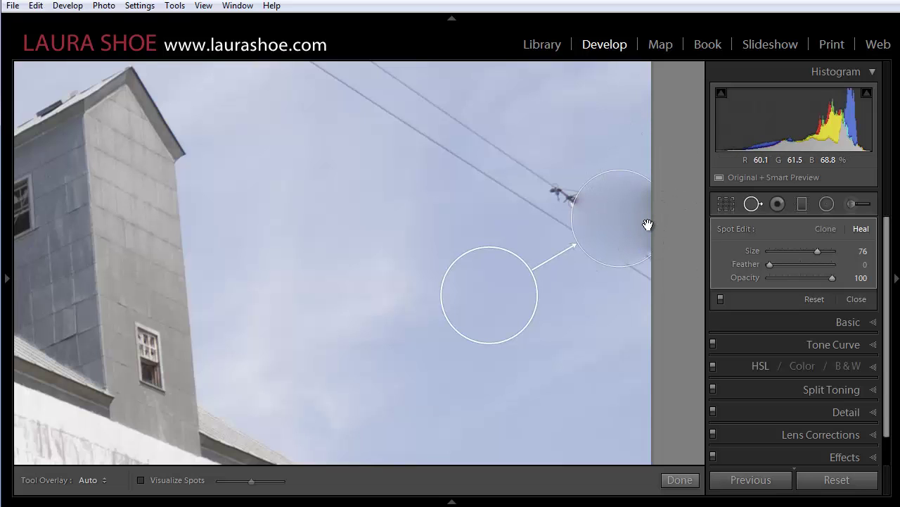
Step: Switch the wire-hardware spot from Heal to Clone and raise its Feather to 42
left_click(822, 230)
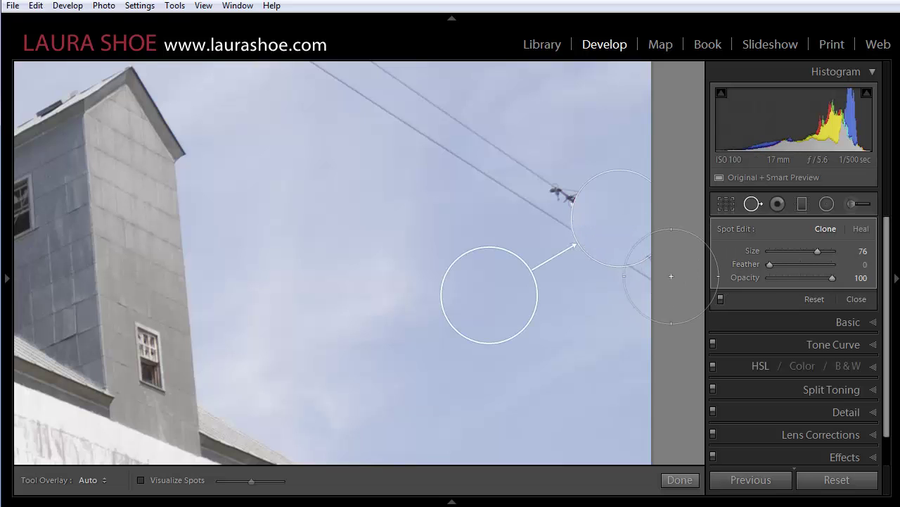
left_click_drag(771, 265, 788, 266)
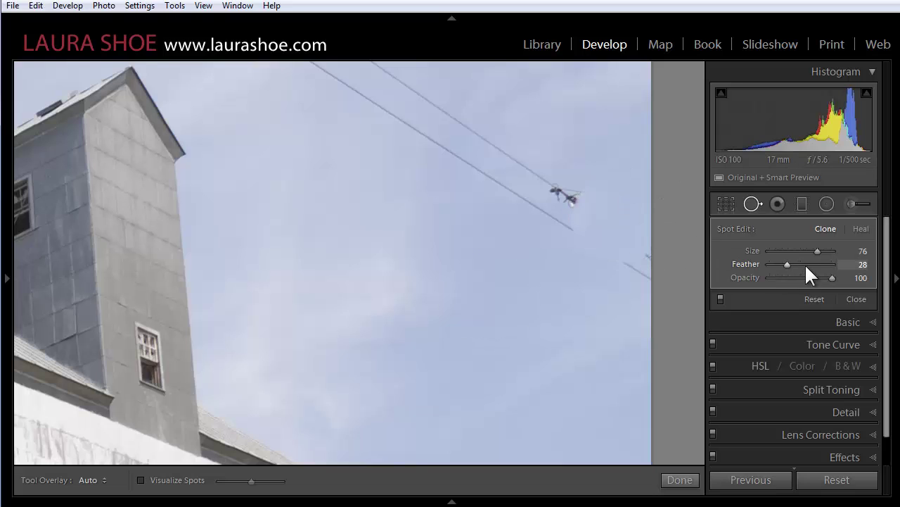
left_click(796, 265)
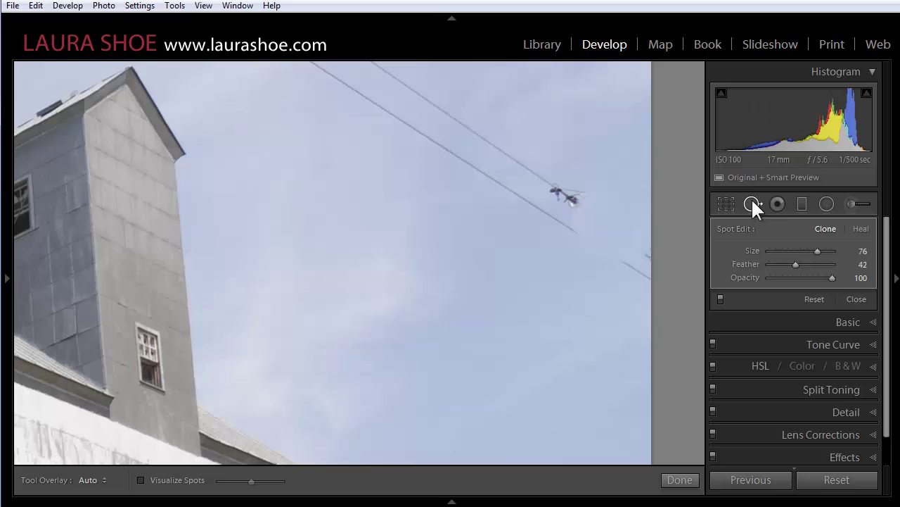
Step: Add clone spots in the sky to erase a section of the power wire
left_click(489, 294)
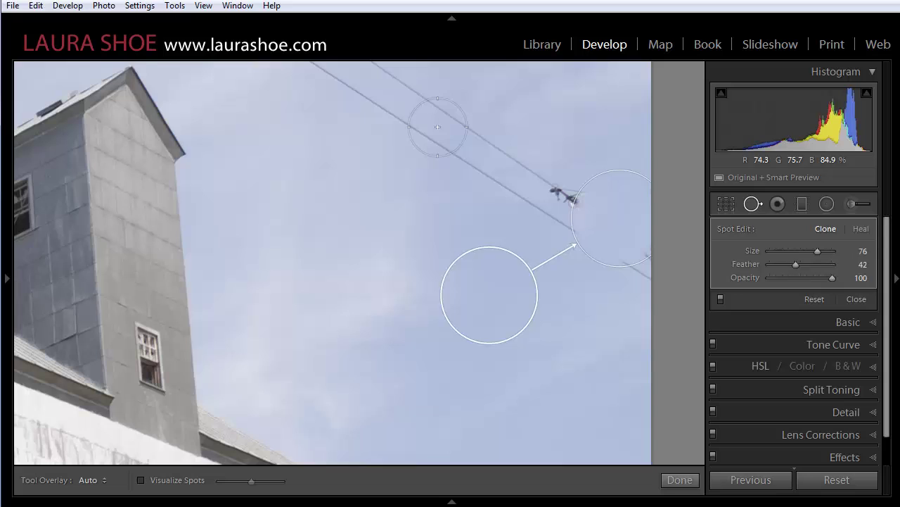
left_click(437, 126)
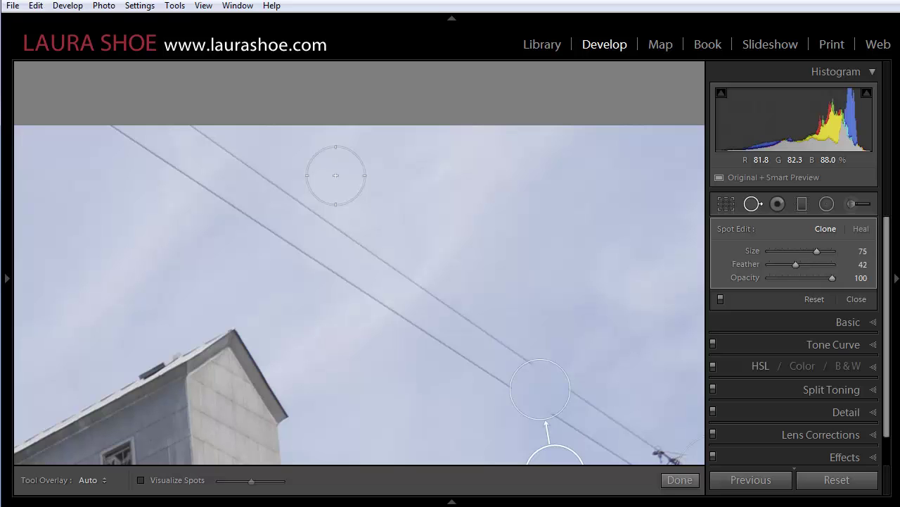
Step: Close Spot Removal, open the tree-by-the-river photo from the filmstrip, and toggle Before and back
left_click(750, 201)
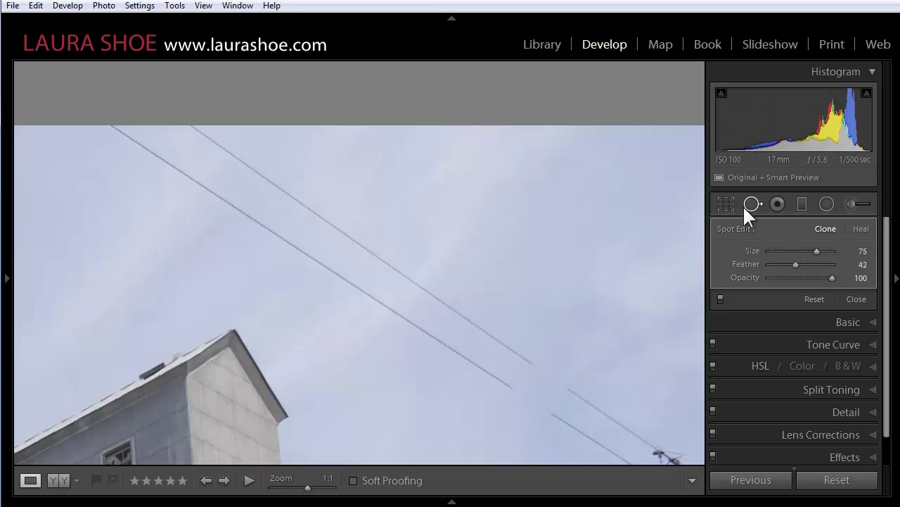
left_click(451, 501)
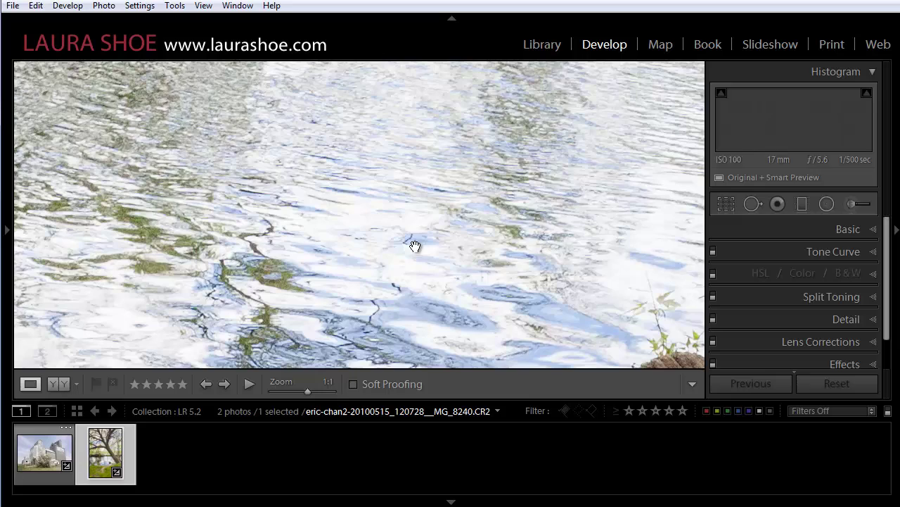
left_click(418, 247)
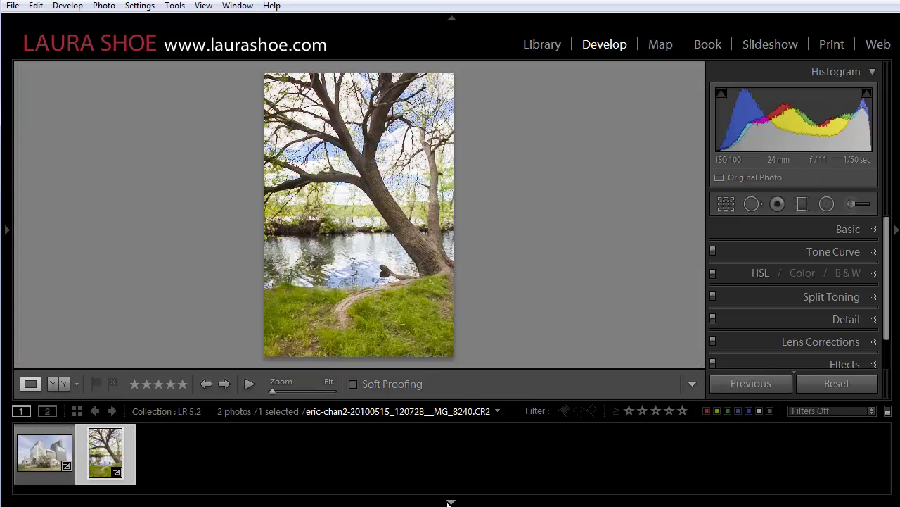
left_click(452, 501)
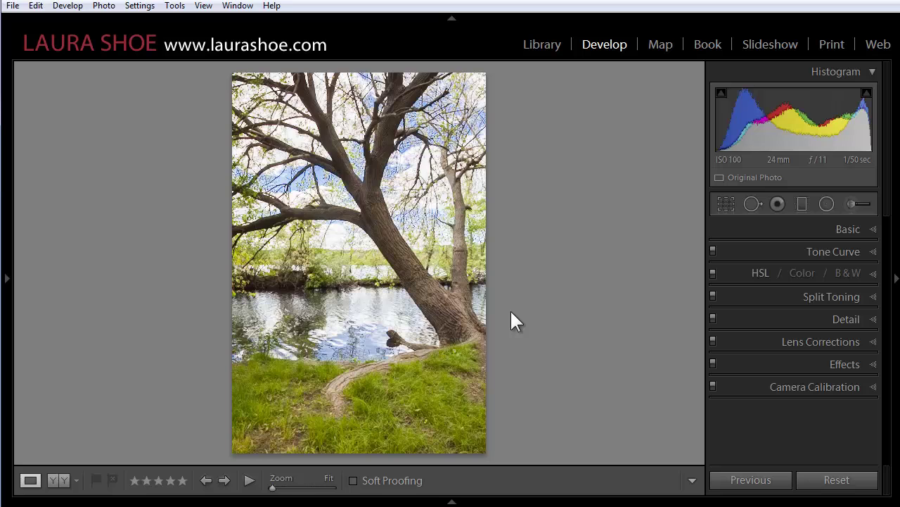
key("backslash")
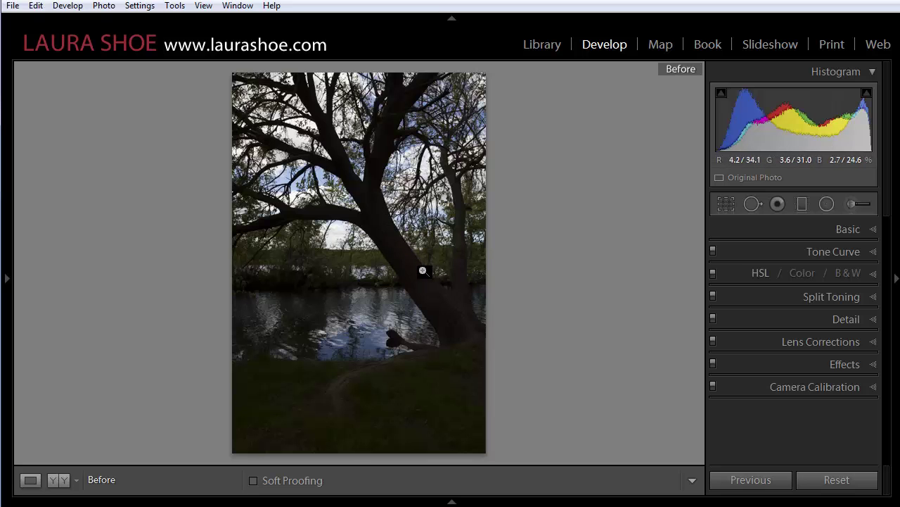
key("backslash")
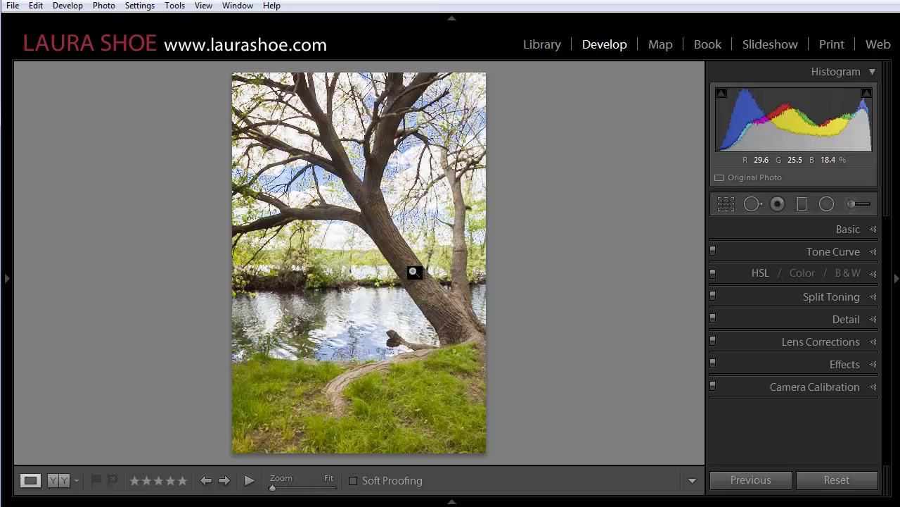
Step: Zoom to 2:1 on the tree trunk and set Noise Reduction Color to 0, then 100
left_click(413, 268)
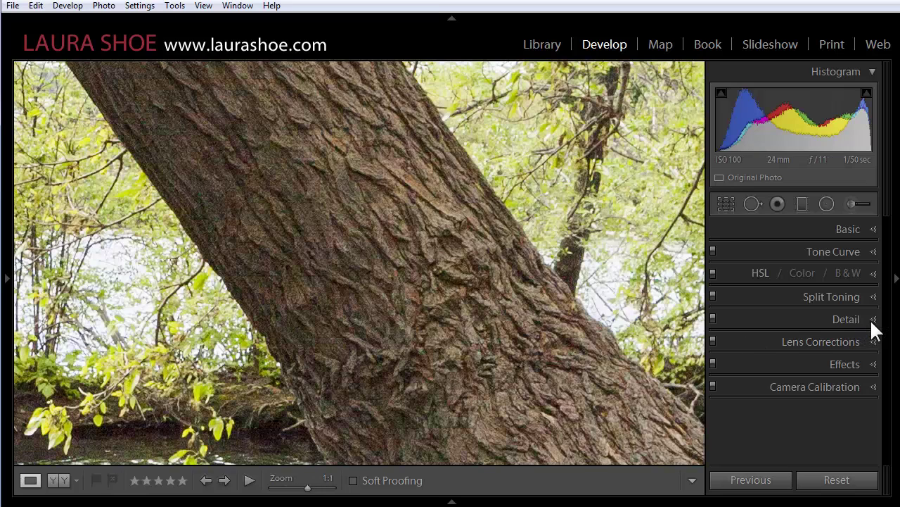
left_click(877, 323)
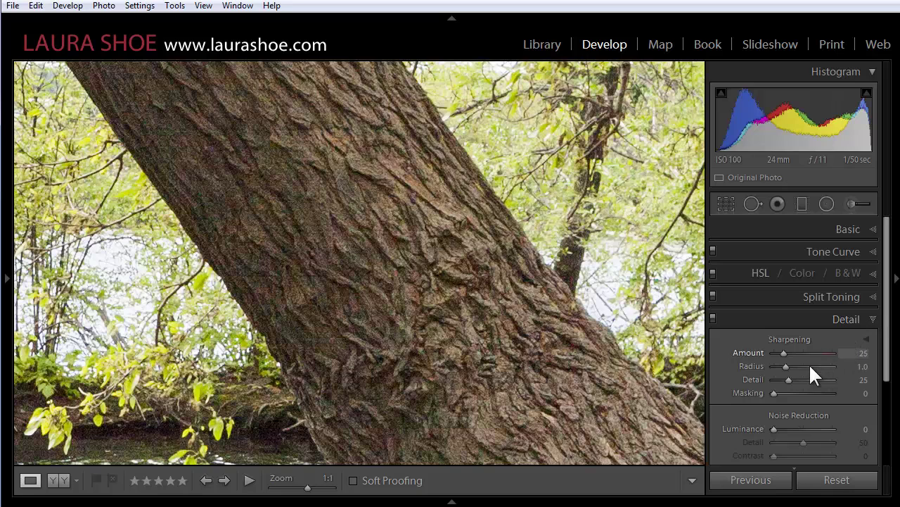
scroll(888, 394, "down", 1)
scroll(888, 394, "down", 5)
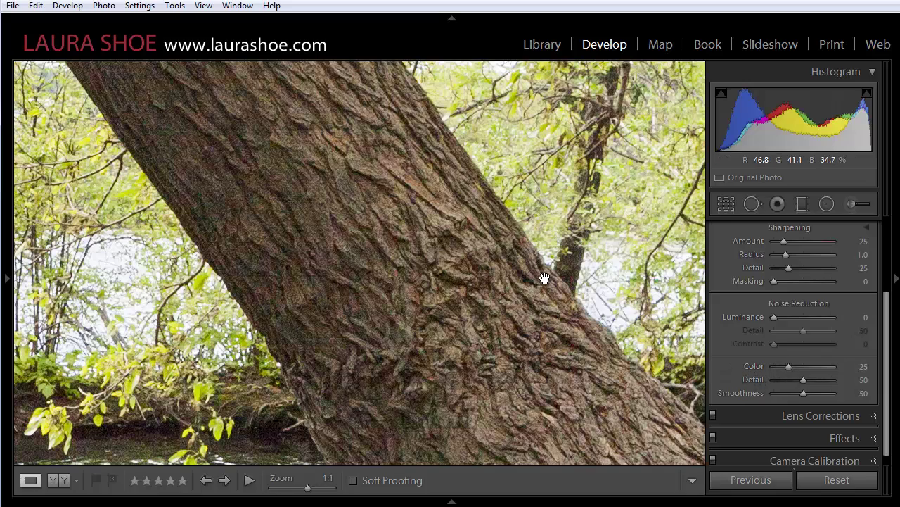
key("ctrl+equal")
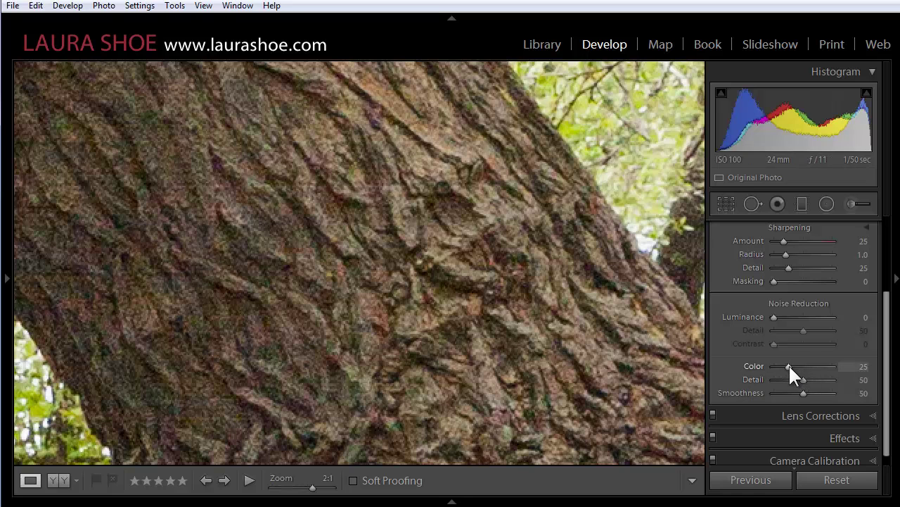
left_click_drag(788, 365, 731, 367)
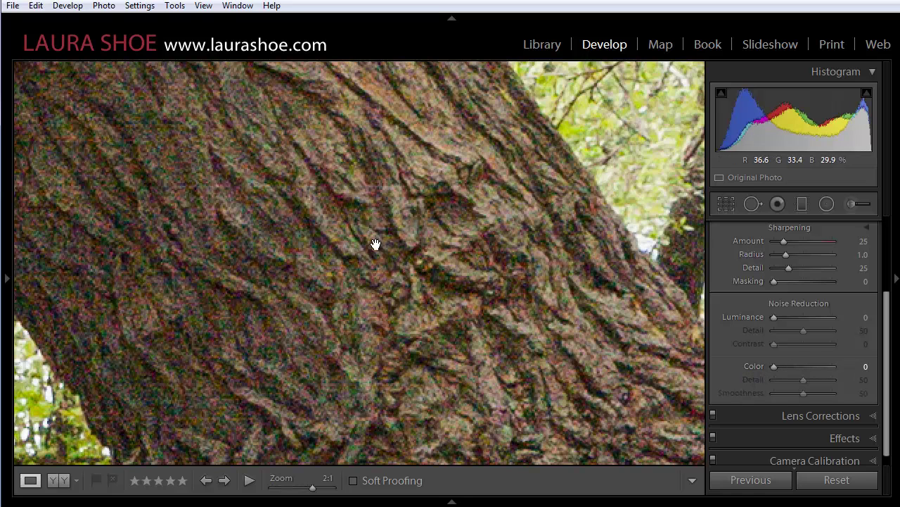
left_click_drag(806, 365, 852, 372)
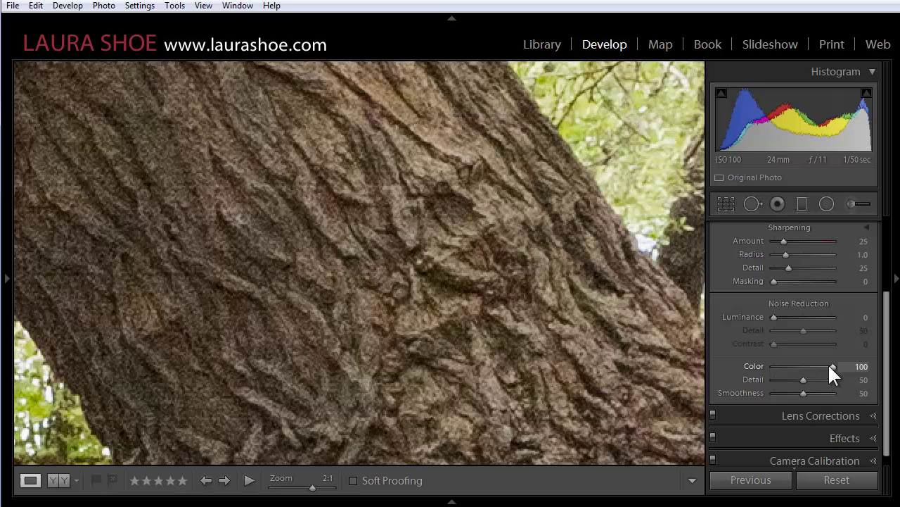
Step: Set the colour Noise Reduction Smoothness slider to 100
left_click_drag(828, 394, 834, 394)
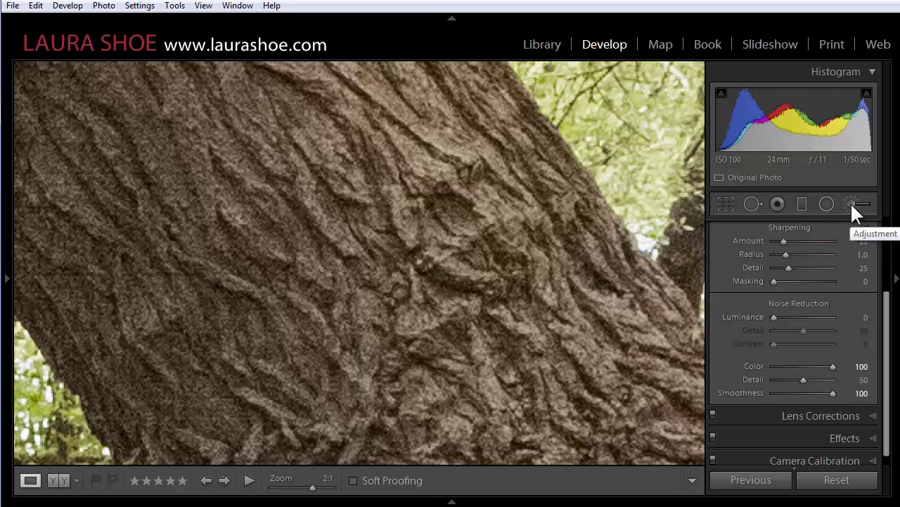
Step: Select the Adjustment Brush with Exposure -2.81 and change edit pin visibility
left_click(851, 203)
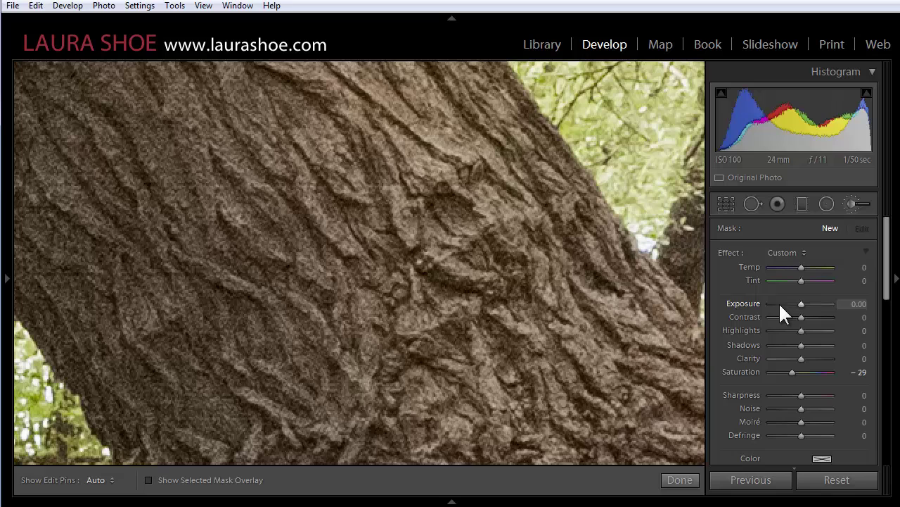
left_click(780, 305)
key("h")
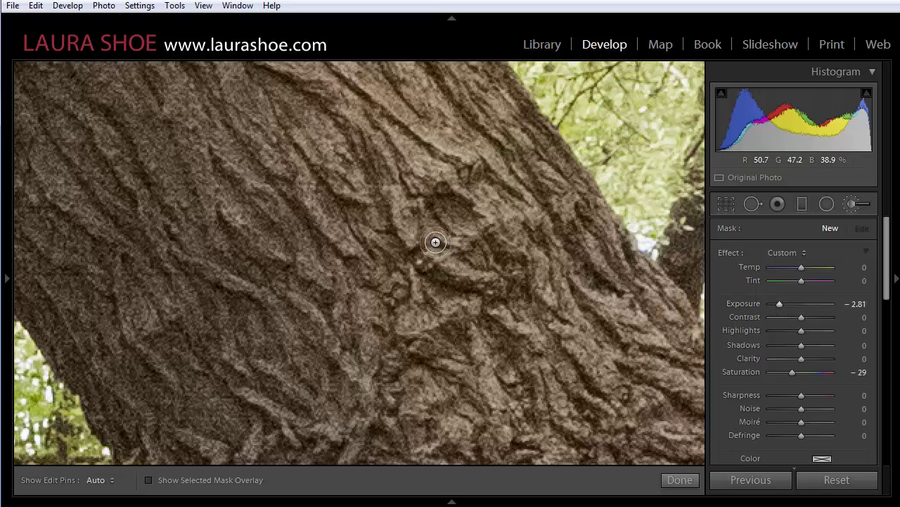
Step: Paint a trial darkening stroke across the trunk bark, then delete that brush adjustment
left_click(433, 239)
left_click_drag(498, 289, 535, 292)
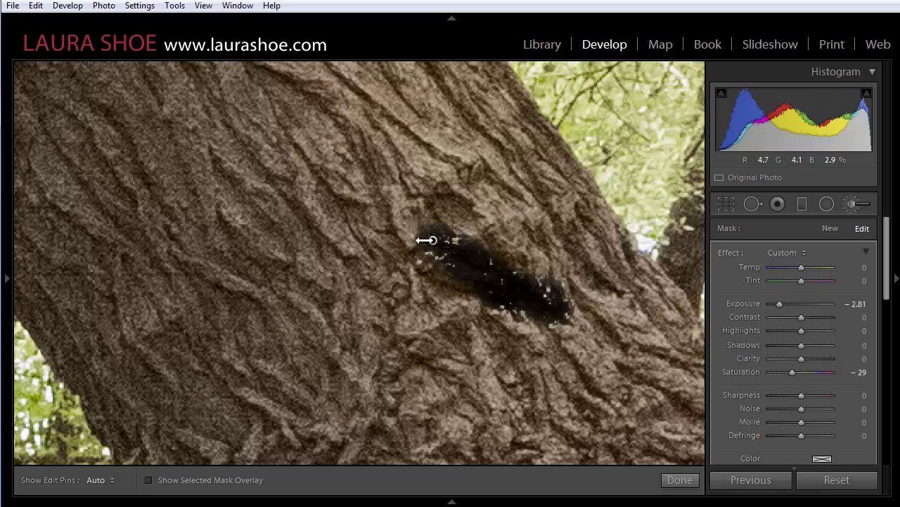
mouse_move(432, 240)
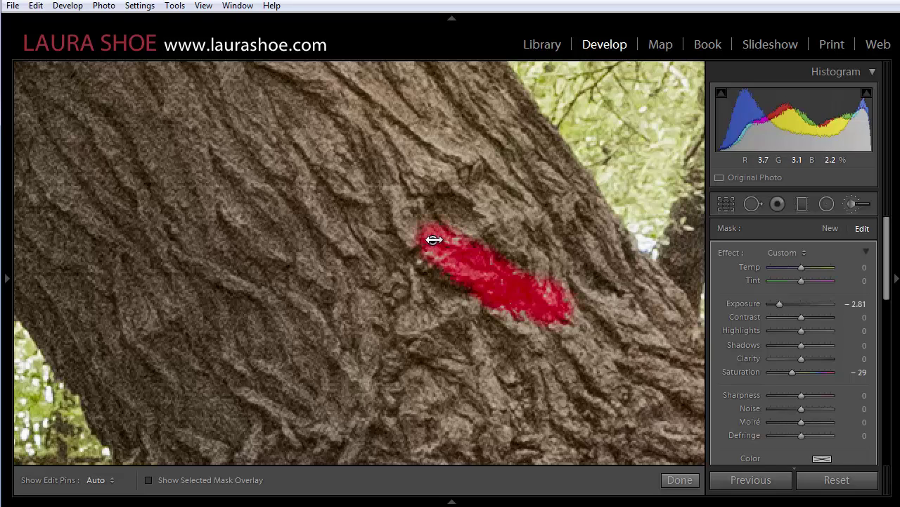
right_click(432, 240)
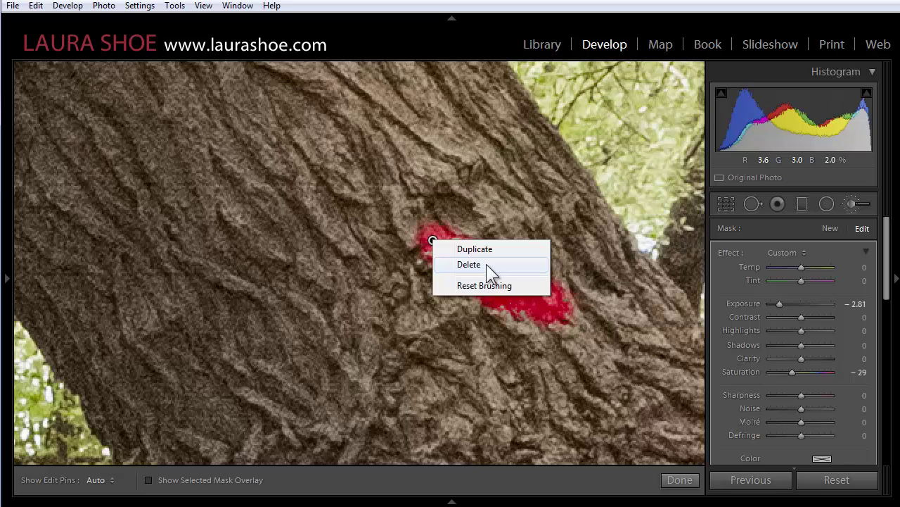
left_click(472, 286)
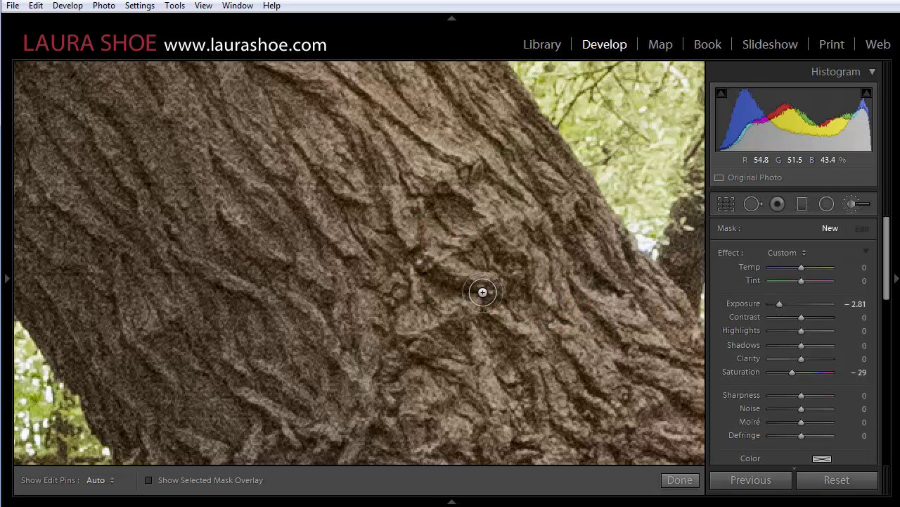